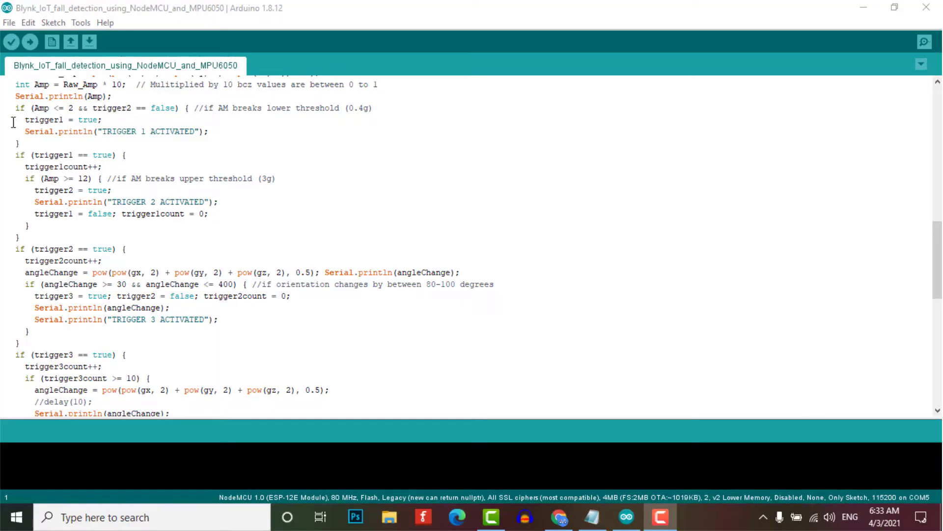
- Review the fall-detection checks: lower-threshold trigger and triggers 1, 2 and 3 orientation
{"action": "left_click_drag", "start_coordinate": [16, 108], "coordinate": [203, 144]}
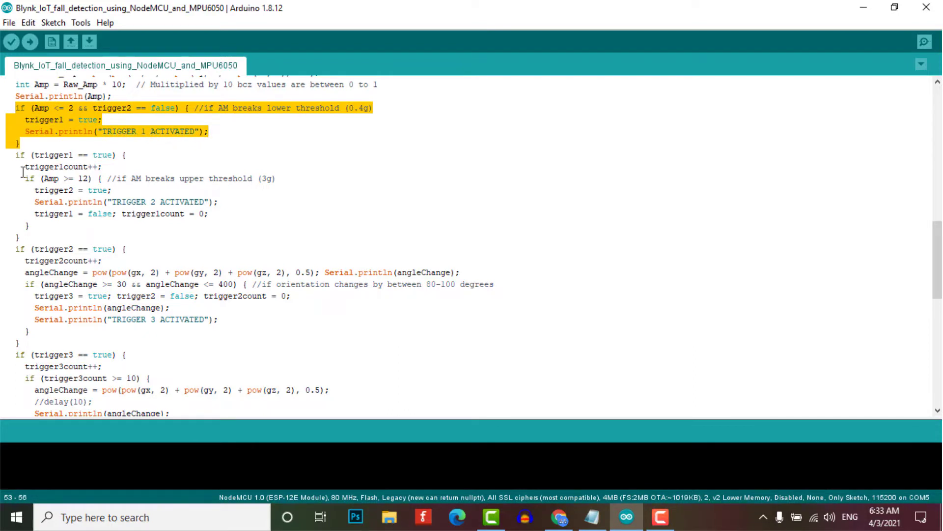
{"action": "left_click_drag", "start_coordinate": [16, 155], "coordinate": [221, 319]}
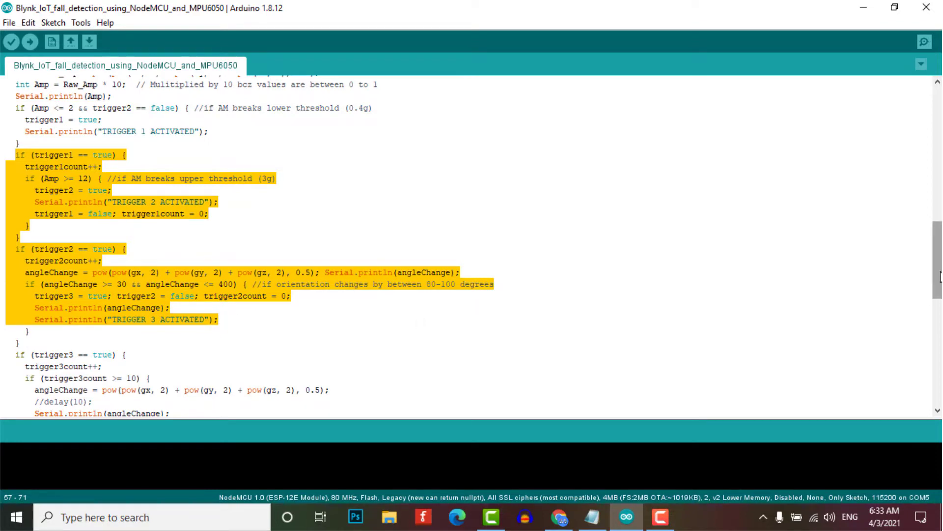
{"action": "left_click_drag", "start_coordinate": [938, 274], "coordinate": [938, 301]}
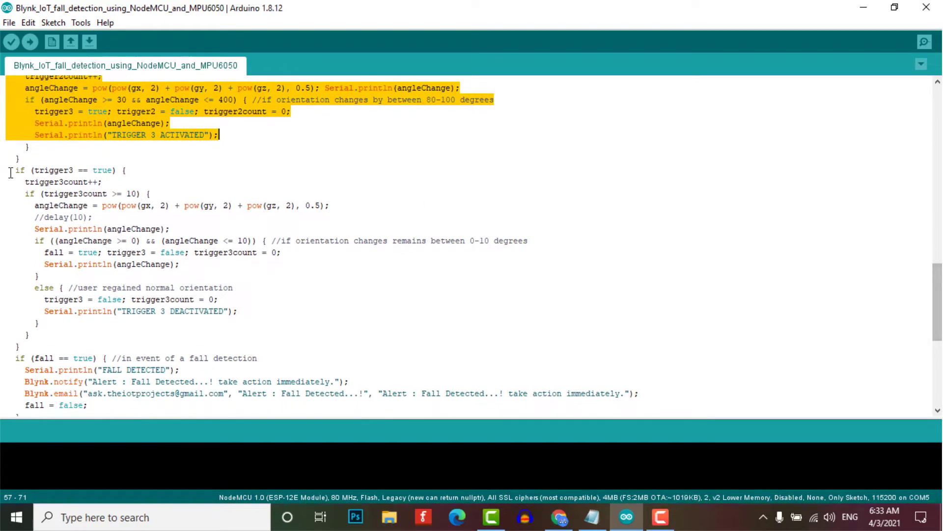
{"action": "left_click_drag", "start_coordinate": [13, 170], "coordinate": [272, 314]}
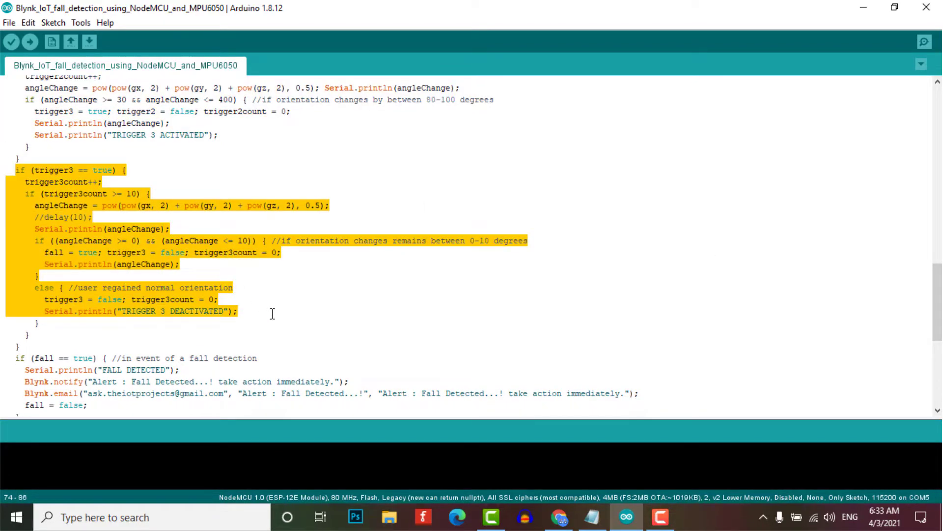
{"action": "left_click_drag", "start_coordinate": [937, 302], "coordinate": [938, 344]}
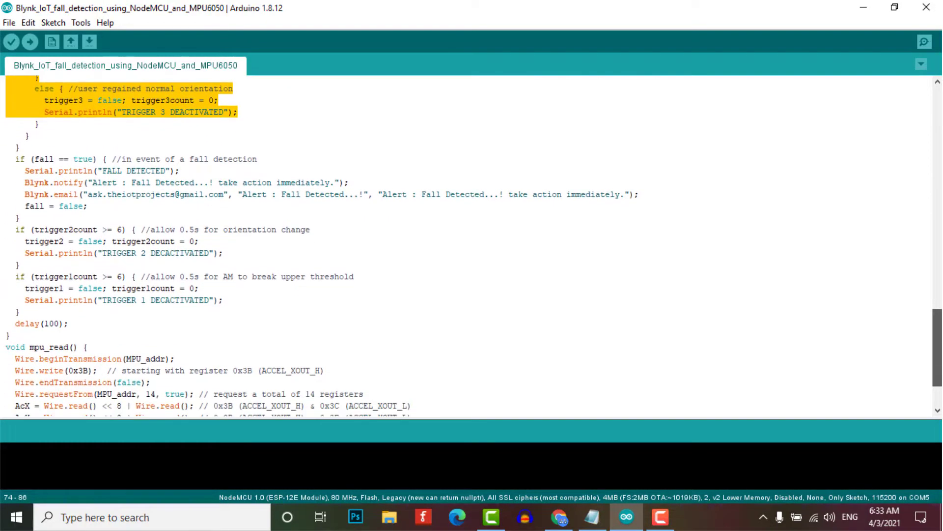
- Review the fall alert block that sends the Blynk notification and email
{"action": "left_click", "coordinate": [12, 160]}
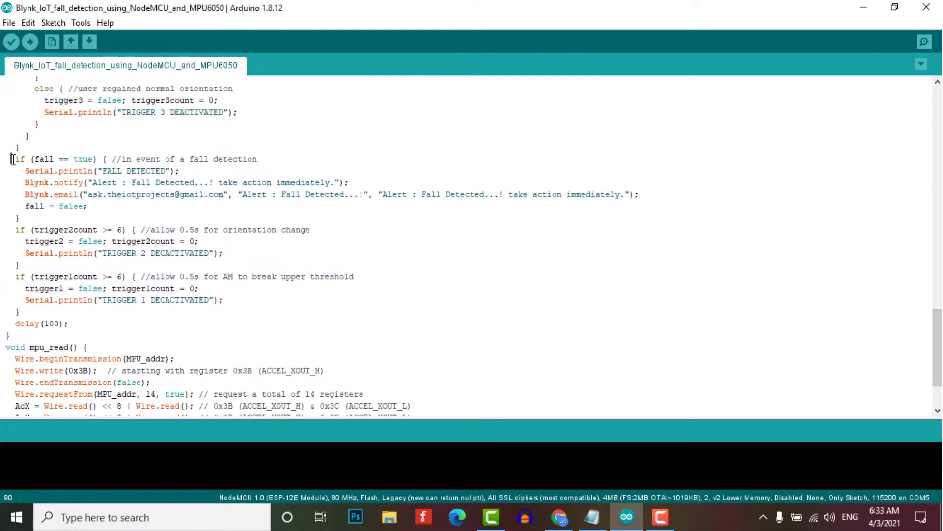
{"action": "left_click_drag", "start_coordinate": [13, 159], "coordinate": [198, 214]}
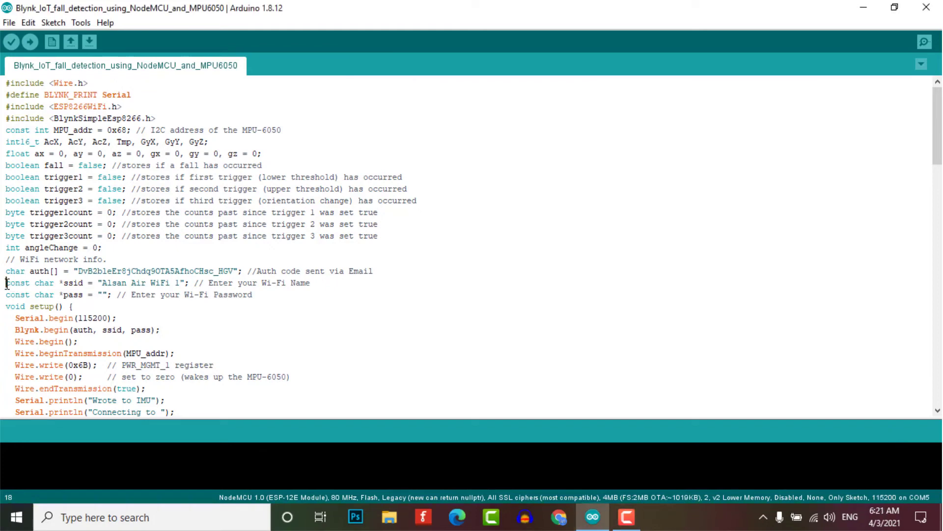
- Review the Wi-Fi ssid/pass and auth token lines and confirm the NodeMCU board and port settings
{"action": "left_click_drag", "start_coordinate": [6, 282], "coordinate": [275, 295]}
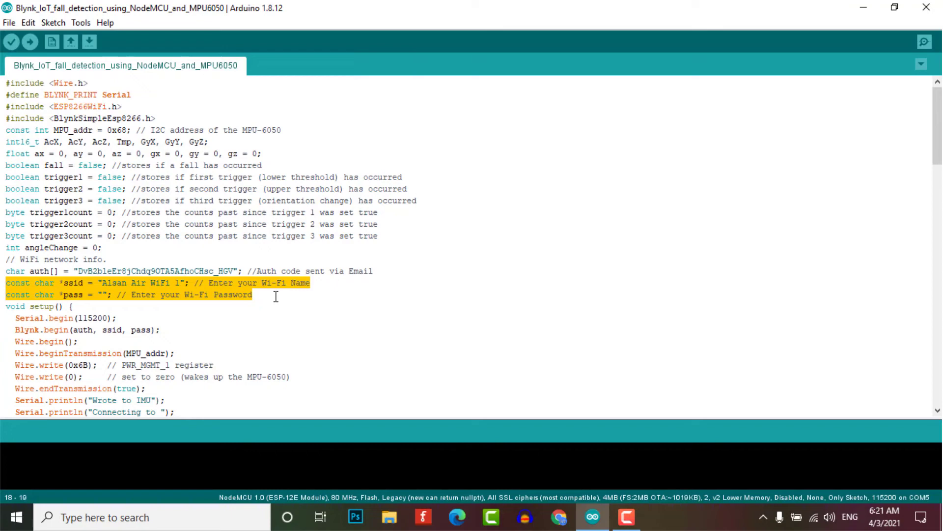
{"action": "left_click_drag", "start_coordinate": [5, 270], "coordinate": [376, 270]}
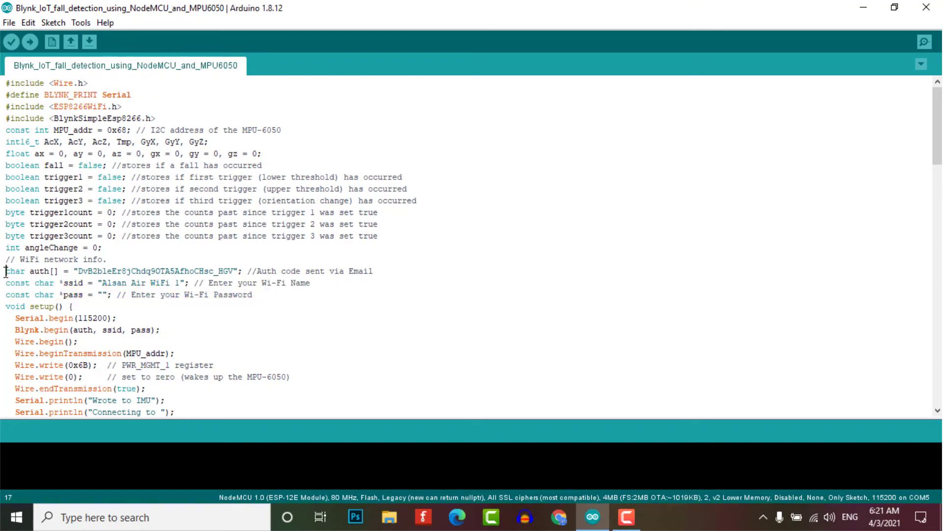
{"action": "left_click", "coordinate": [383, 282]}
{"action": "left_click", "coordinate": [81, 22]}
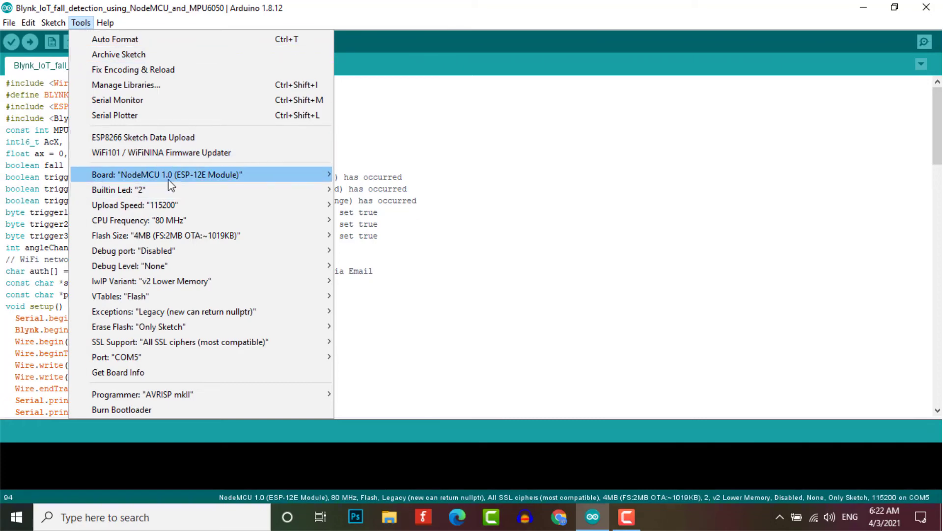
{"action": "mouse_move", "coordinate": [180, 342]}
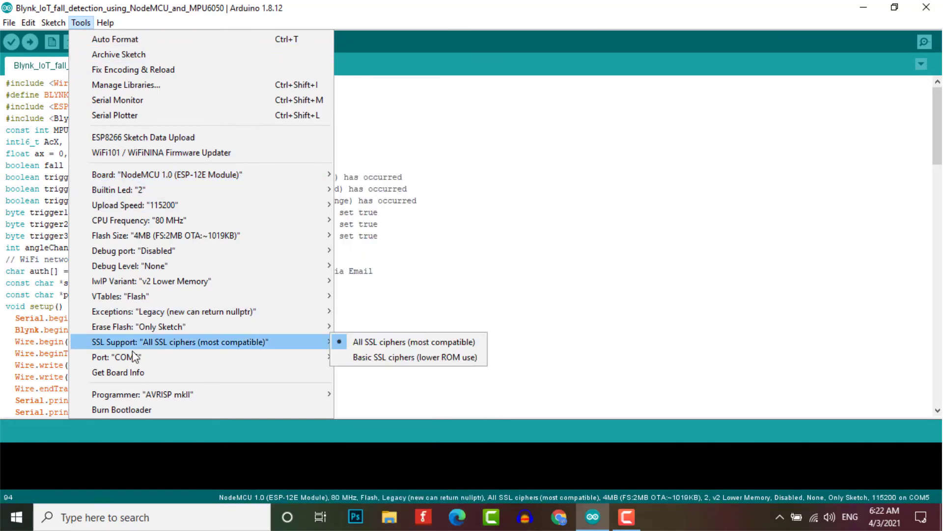
{"action": "mouse_move", "coordinate": [117, 357]}
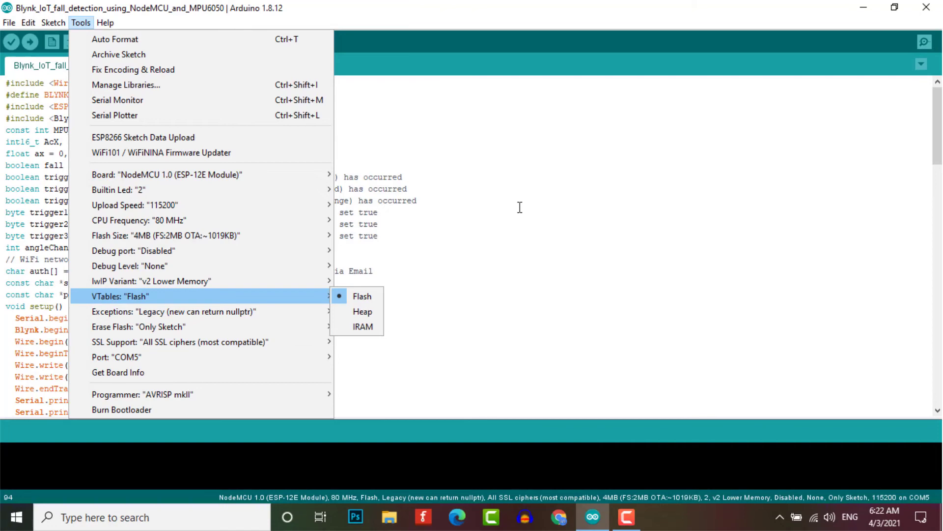
{"action": "left_click", "coordinate": [519, 208]}
- Compile and upload the fall-detector sketch to the NodeMCU board
{"action": "left_click", "coordinate": [30, 41]}
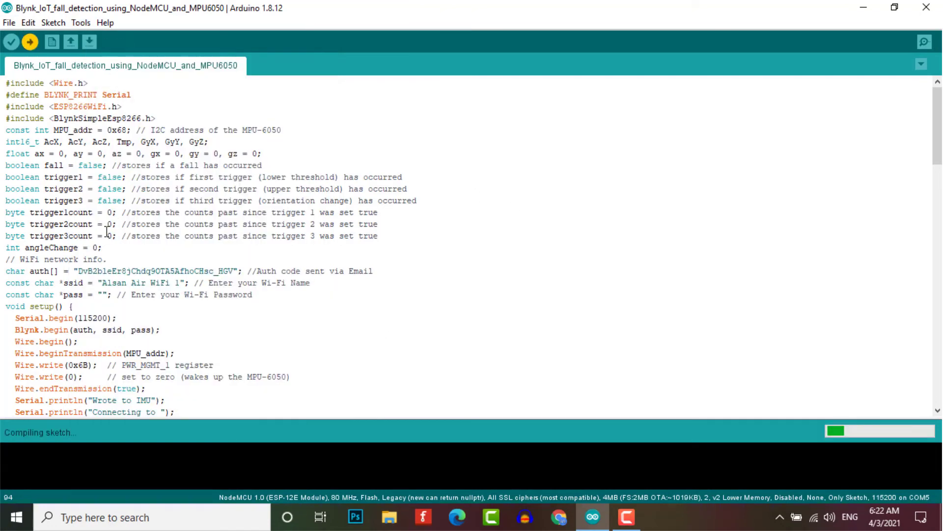
- Show the COM5 Serial Monitor full screen confirming Wi-Fi connected and Blynk cloud ready
{"action": "left_click", "coordinate": [925, 42]}
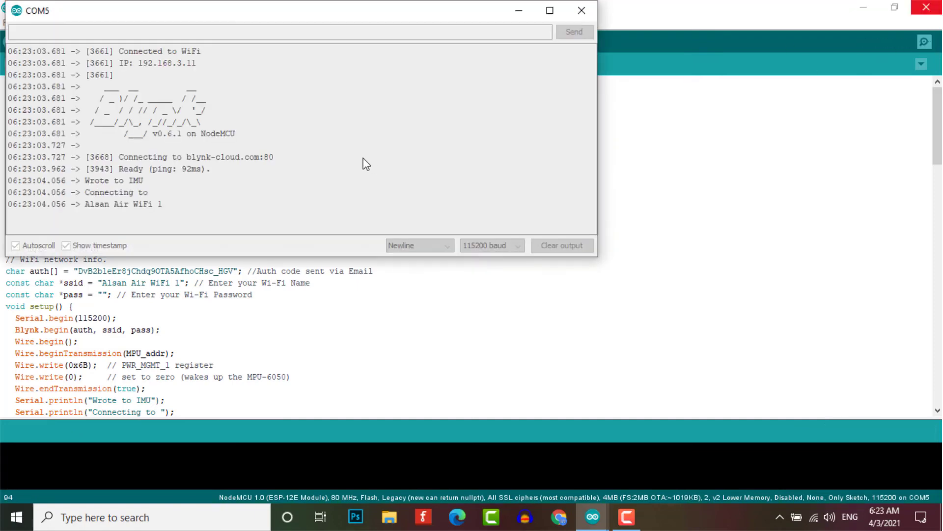
{"action": "left_click", "coordinate": [552, 11]}
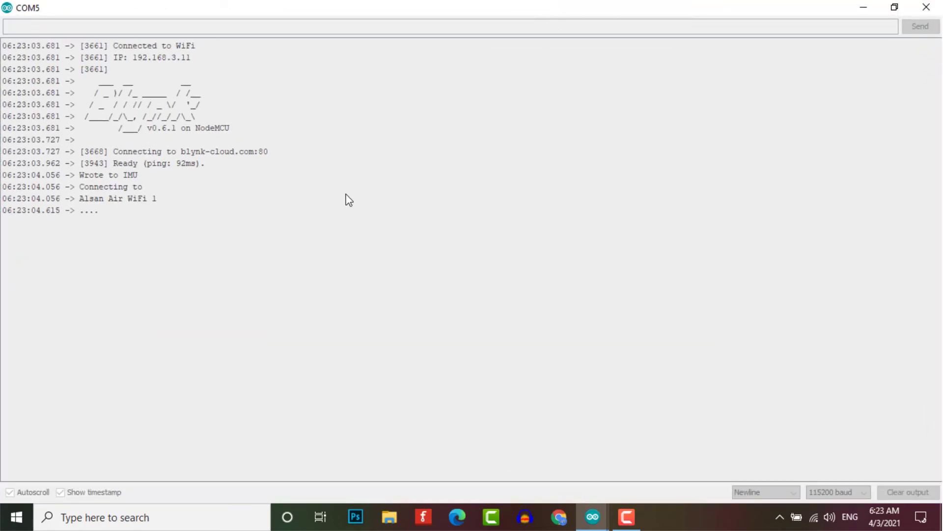